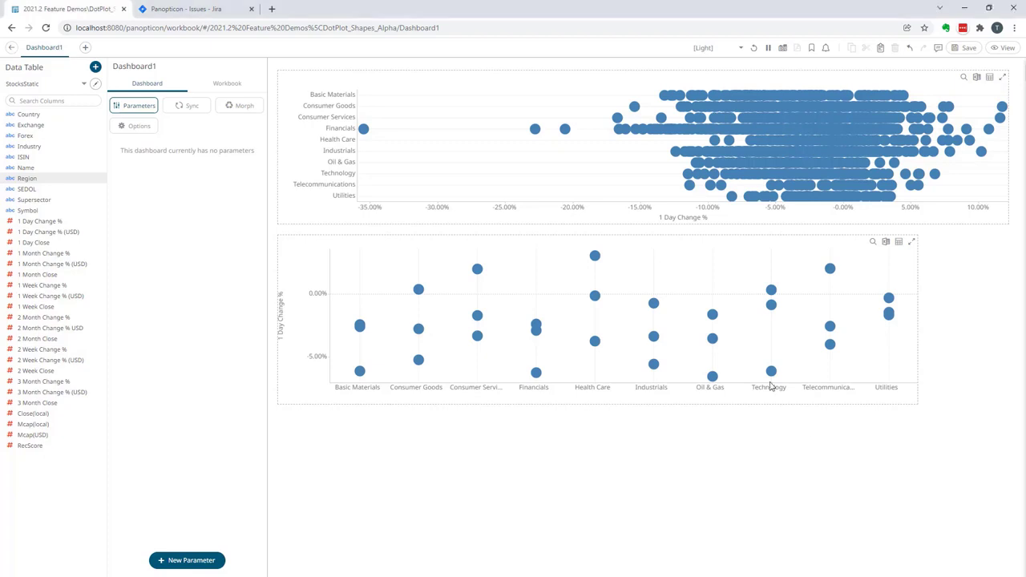
Show borders around the dots in the horizontal dot plot.
click(514, 83)
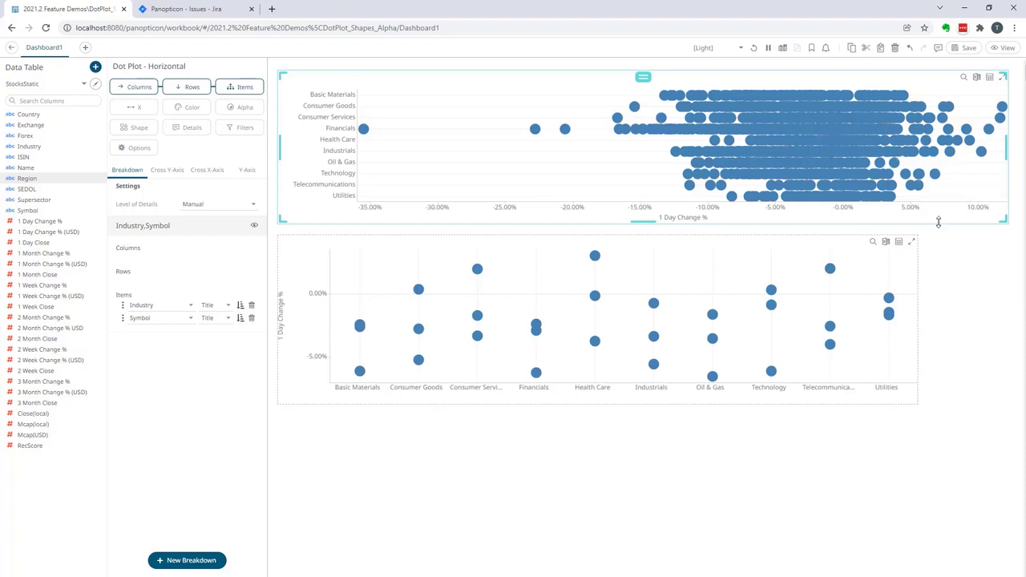
click(830, 225)
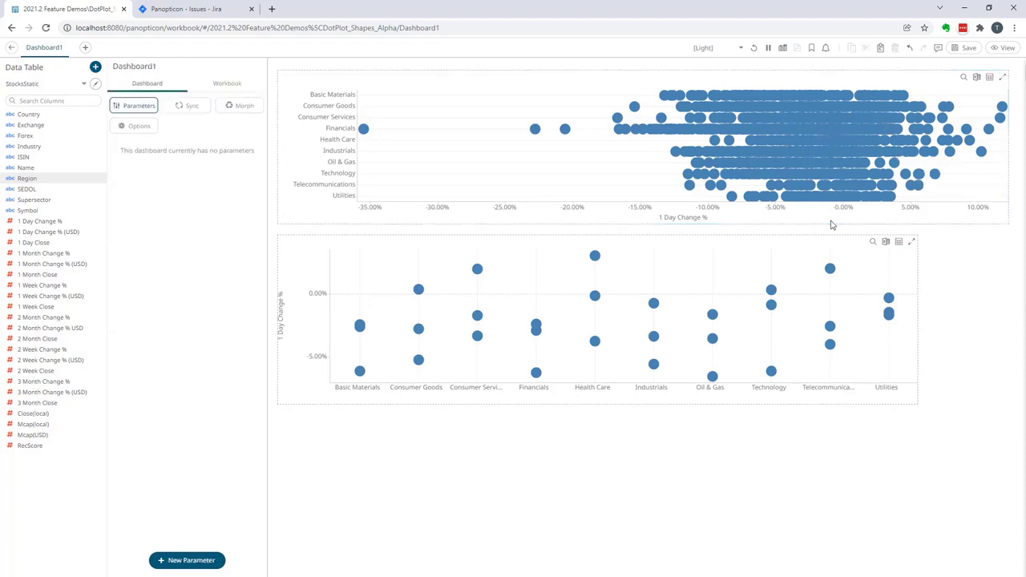
click(739, 223)
click(133, 152)
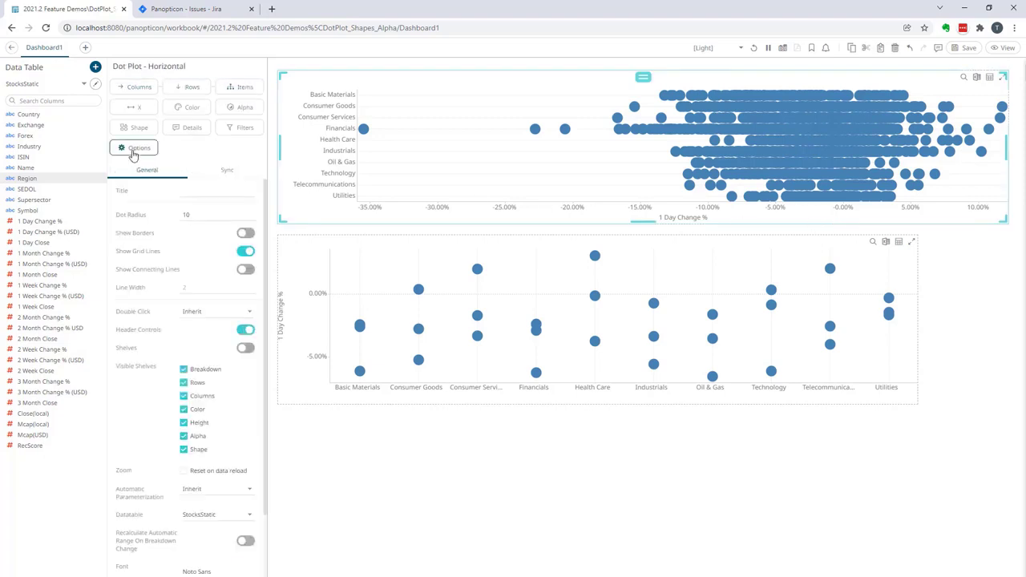
click(245, 233)
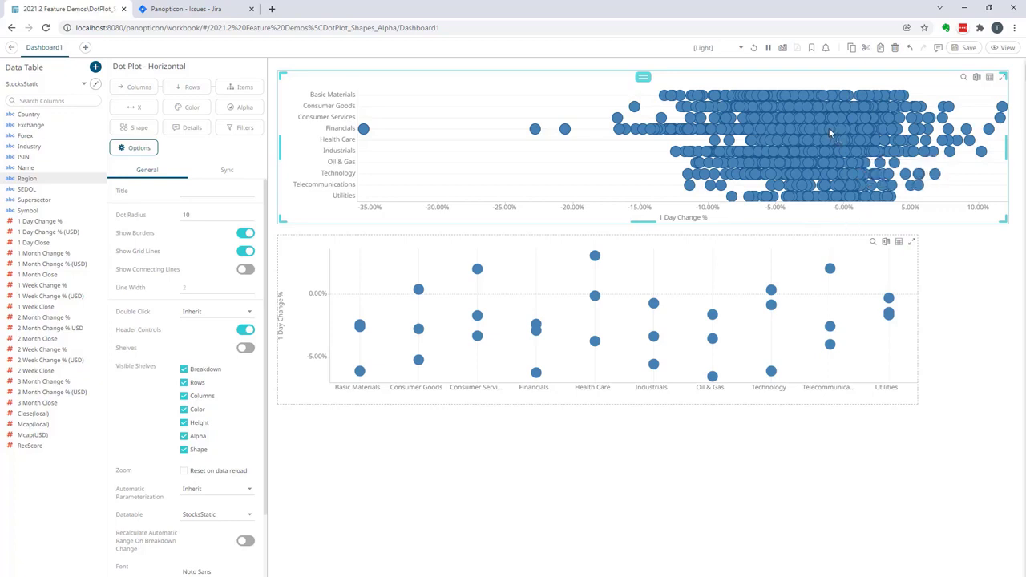
Enable the alpha setting for the horizontal dot plot and set its alpha to 0.1.
click(234, 107)
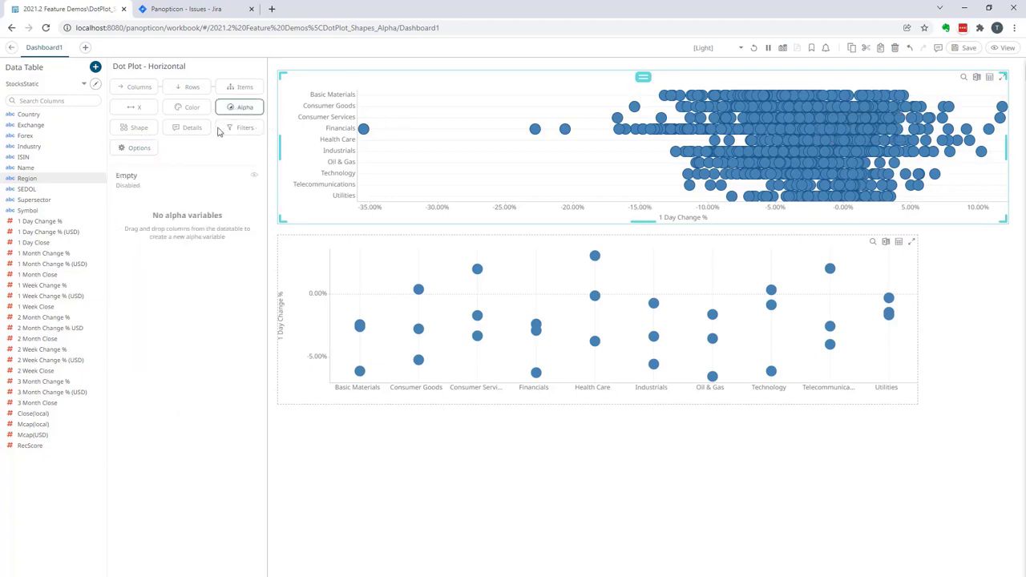
click(168, 192)
click(248, 208)
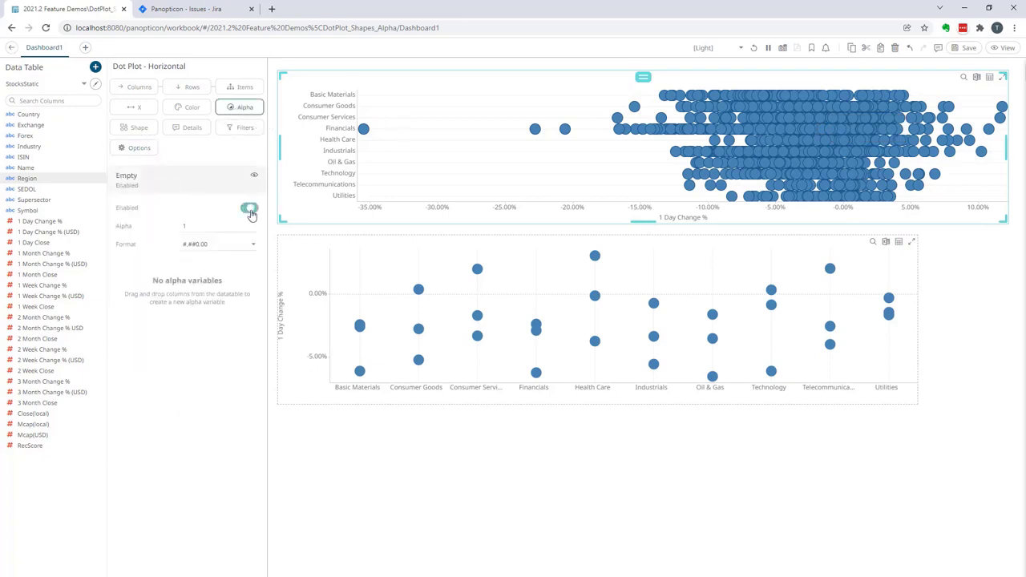
double_click(213, 227)
key(Return)
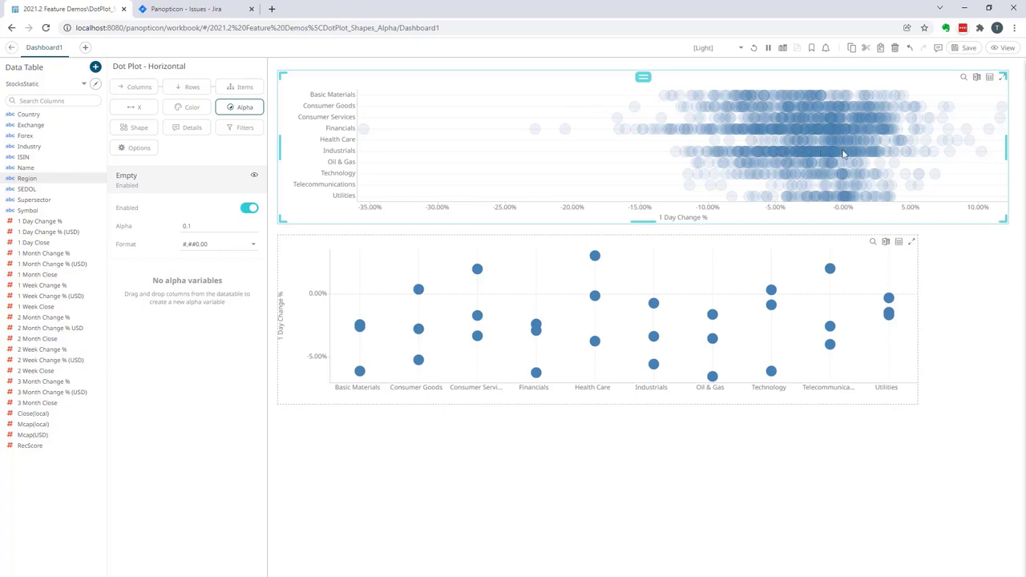
mouse_move(851, 155)
Color the dots of the vertical dot plot by the Region column.
click(677, 242)
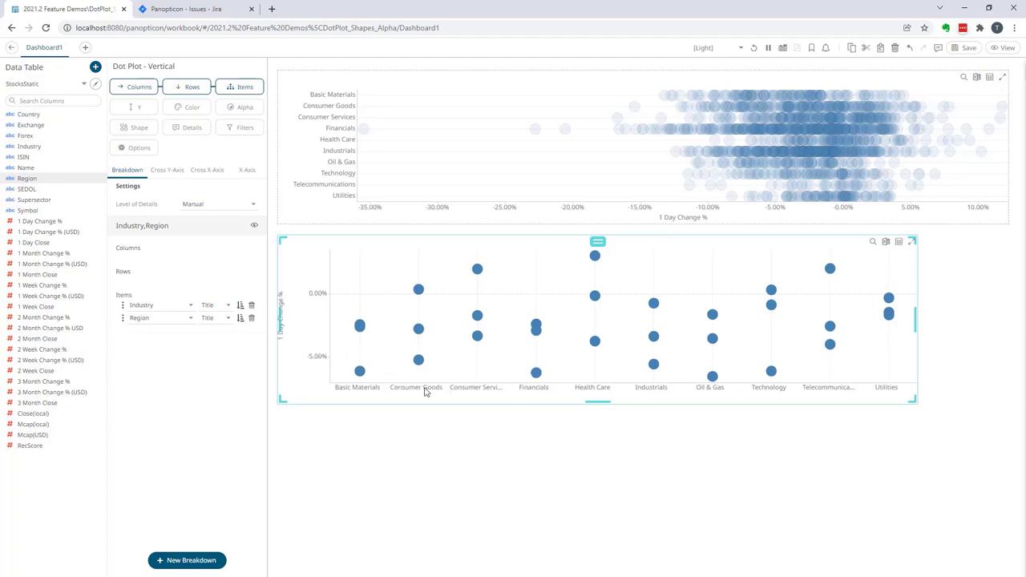
mouse_move(418, 362)
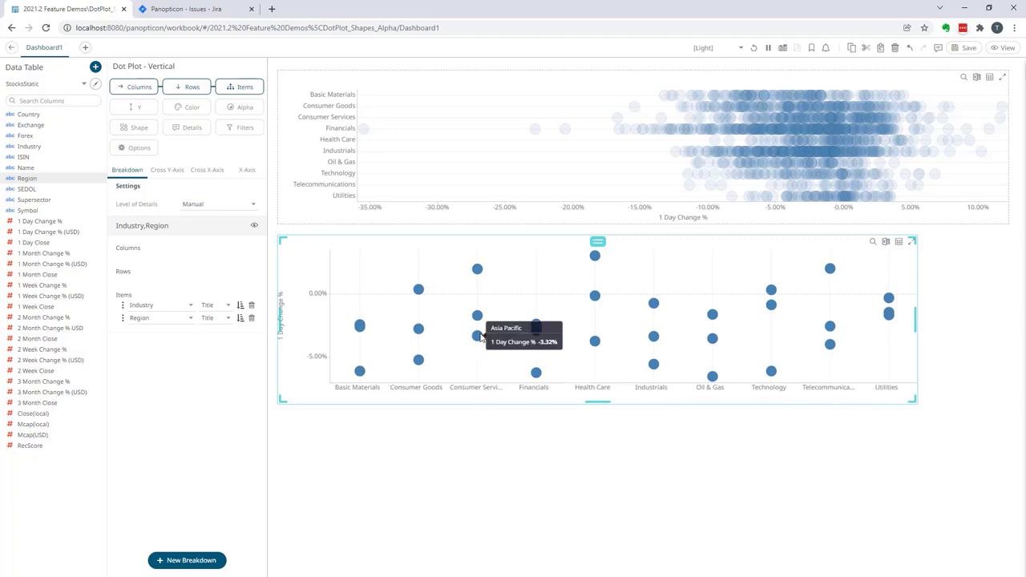
mouse_move(477, 316)
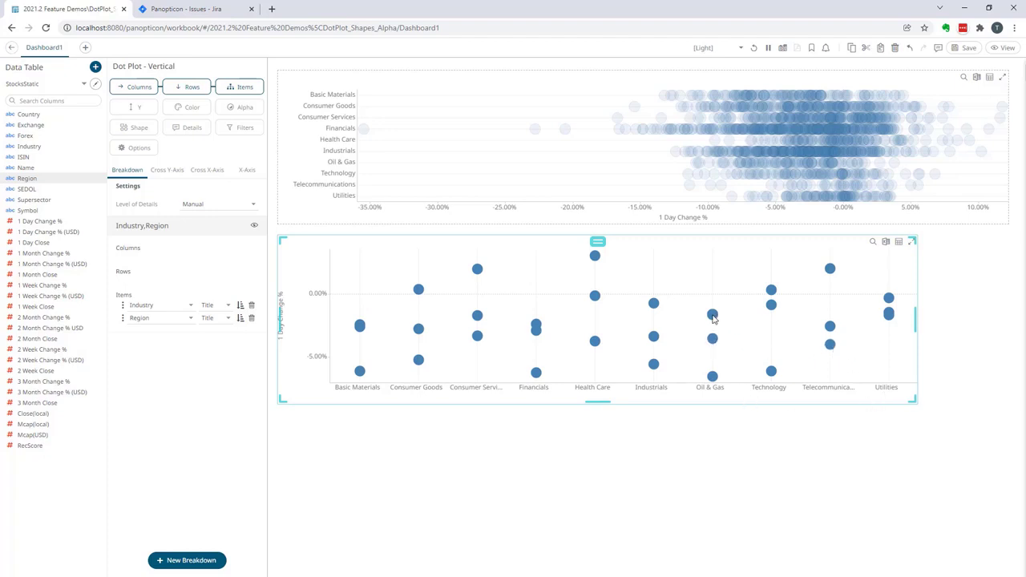
mouse_move(713, 319)
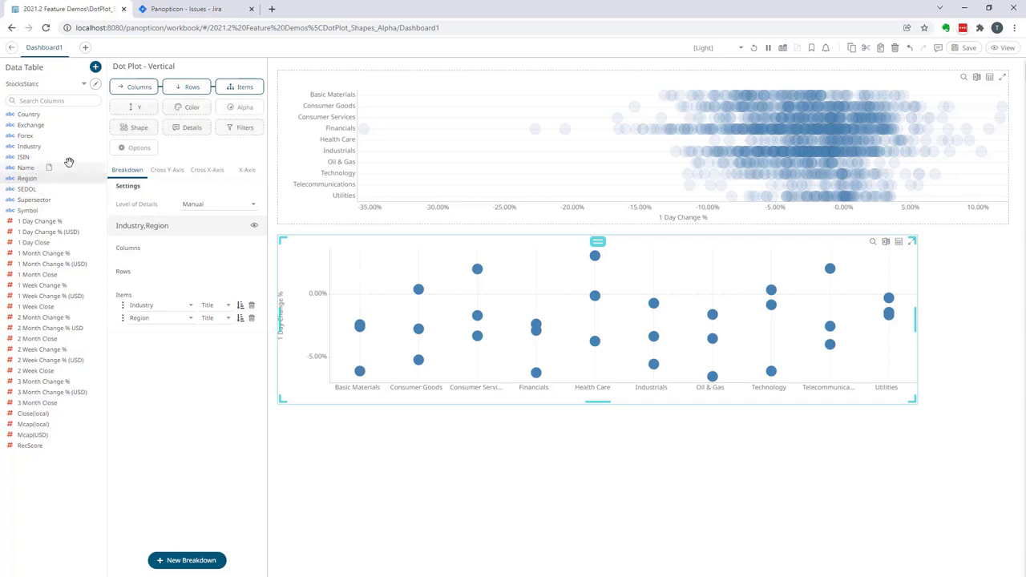
click(184, 107)
drag(201, 176, 196, 166)
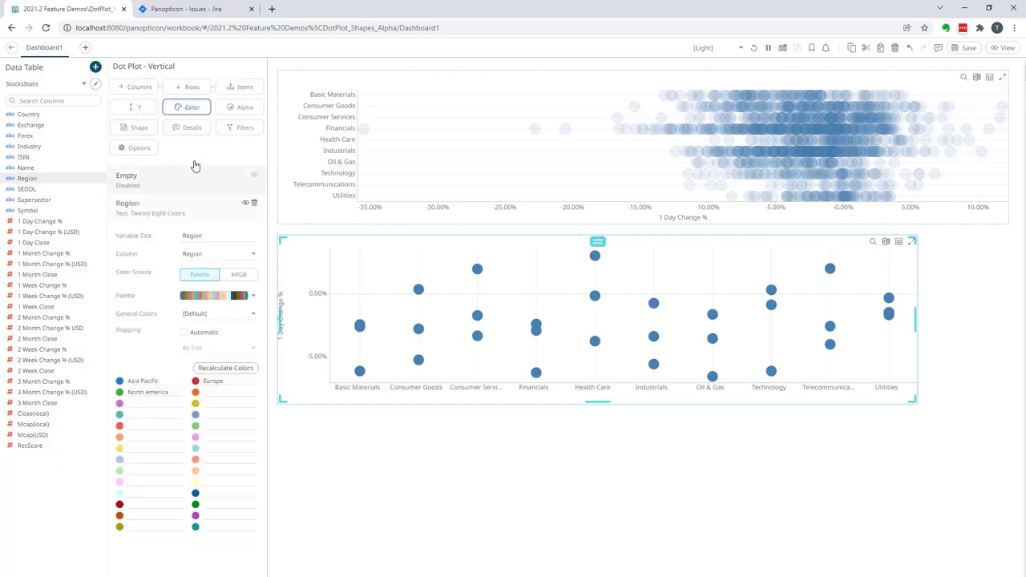
Change the Region color palette of the vertical dot plot to Seven Light Colors.
click(253, 298)
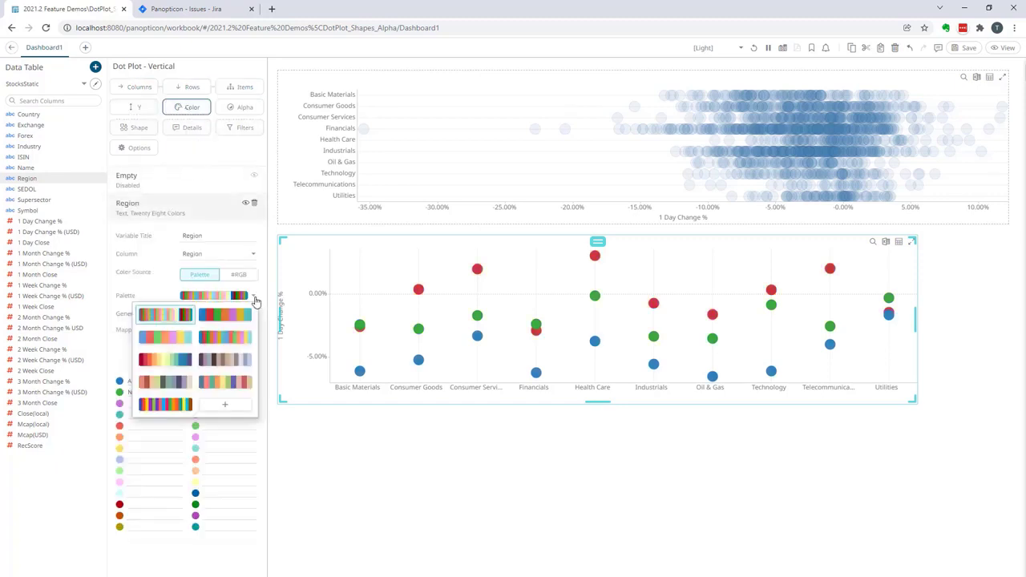
click(178, 343)
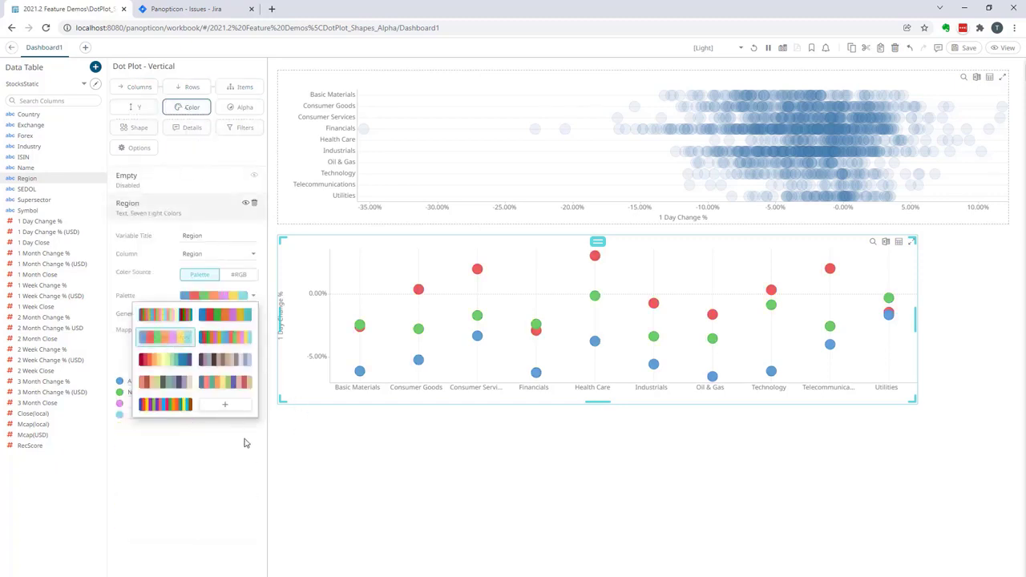
click(290, 475)
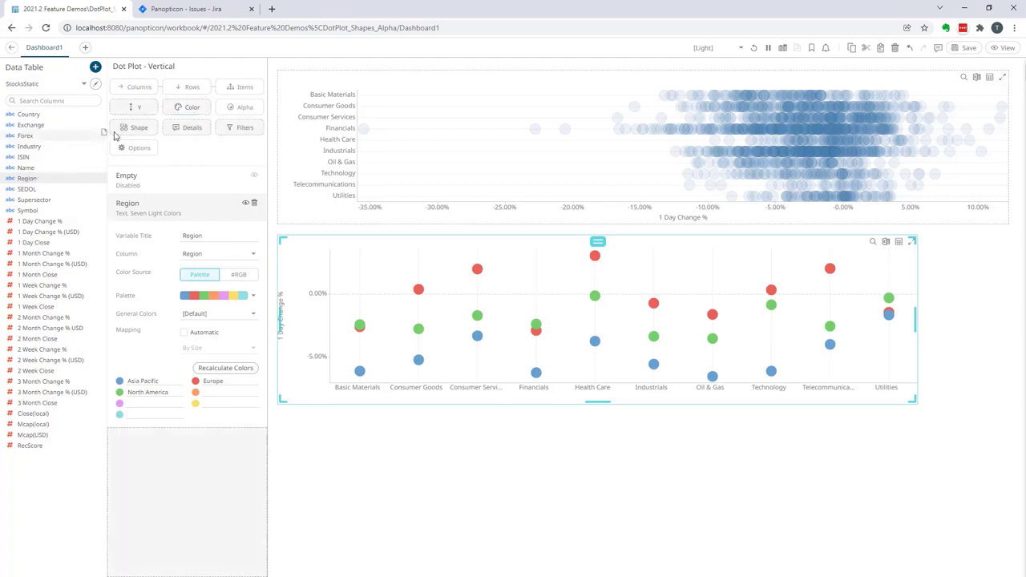
Set the vertical dot plot's shapes by Region and reassign Europe to the hollow circle.
click(134, 128)
drag(120, 151, 184, 295)
double_click(211, 358)
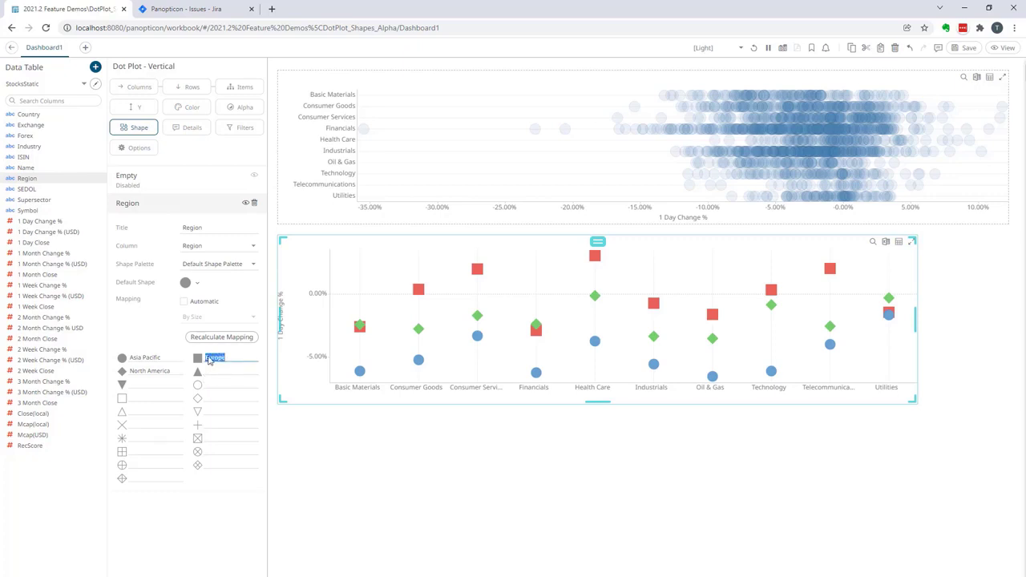
key(ctrl+x)
click(214, 383)
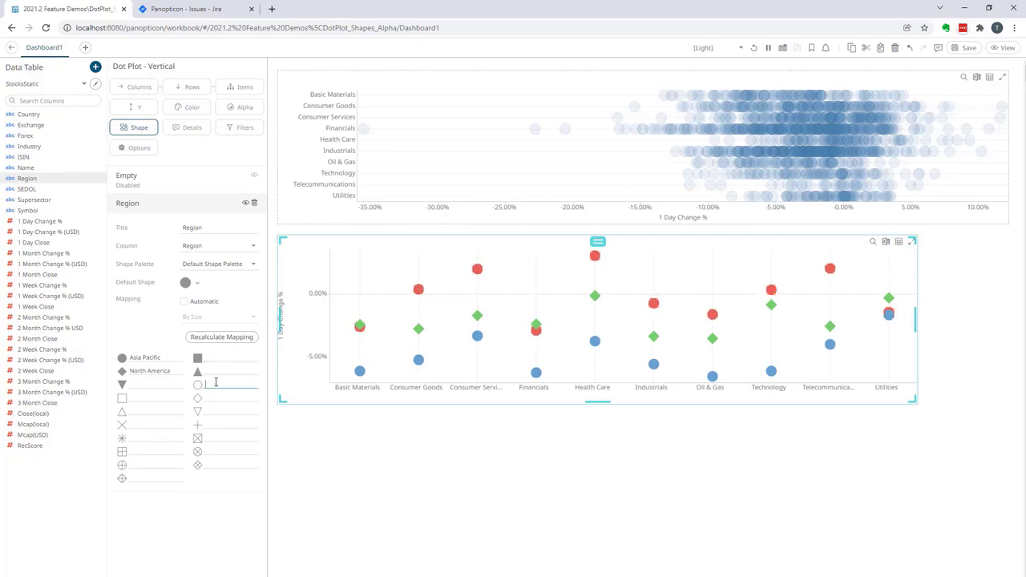
key(ctrl+v)
Reassign North America to the hollow diamond and Asia Pacific to the hollow downward-pointing triangle in the Region shape mapping.
drag(172, 368, 117, 375)
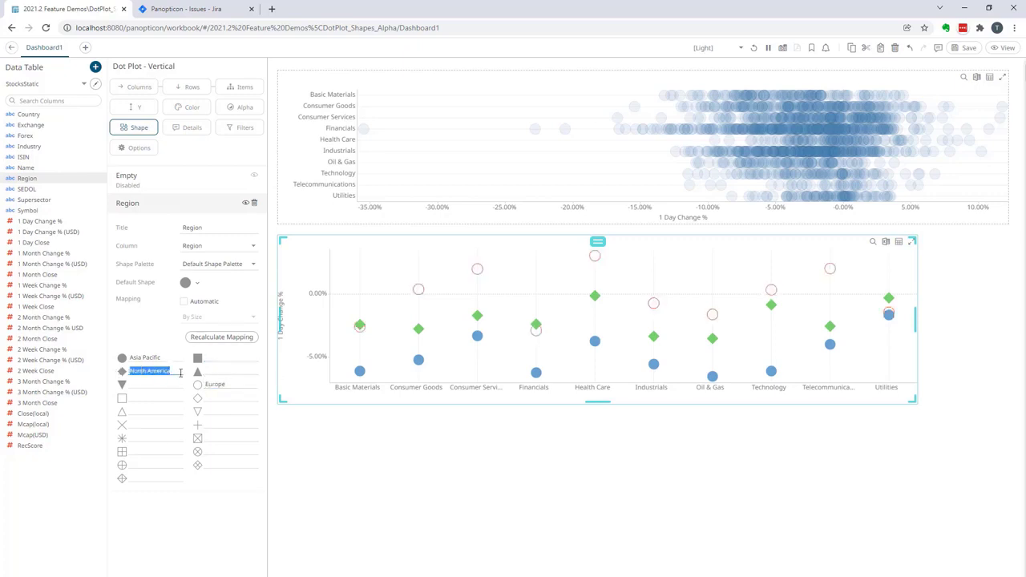
key(ctrl+x)
click(225, 397)
key(ctrl+v)
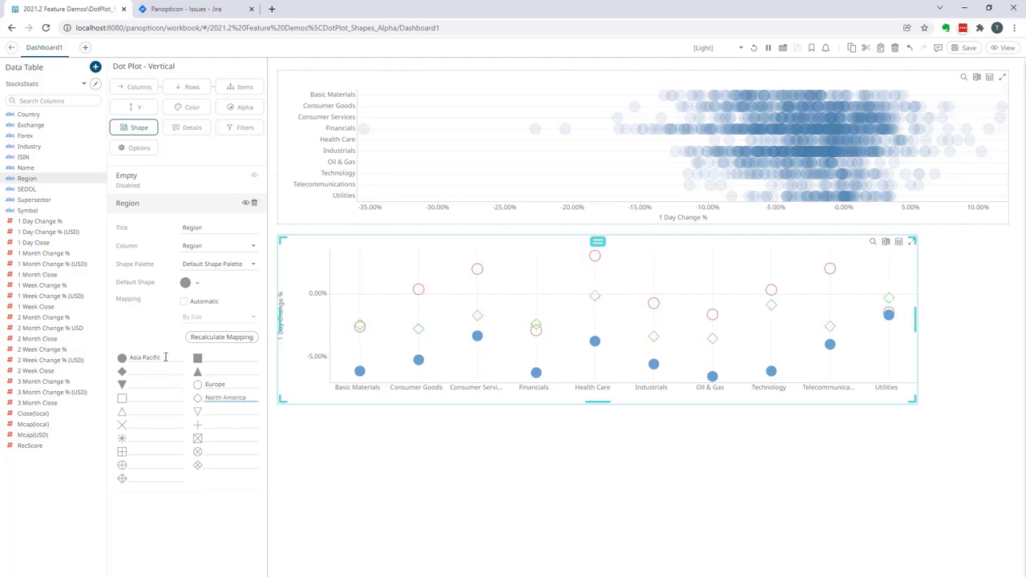
drag(166, 357, 104, 359)
key(ctrl+x)
click(229, 413)
key(ctrl+v)
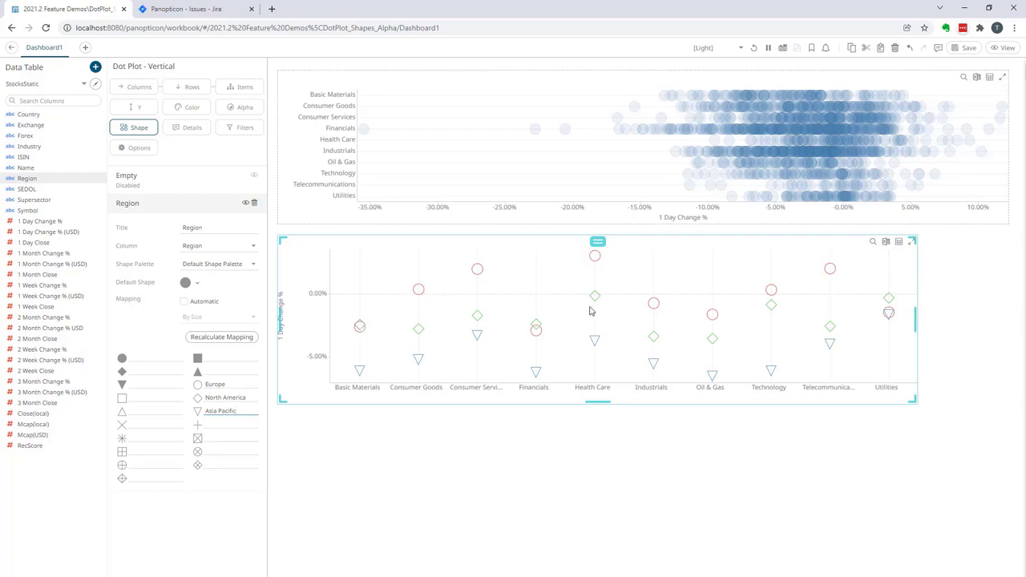
Turn on connecting lines for the vertical dot plot.
click(134, 150)
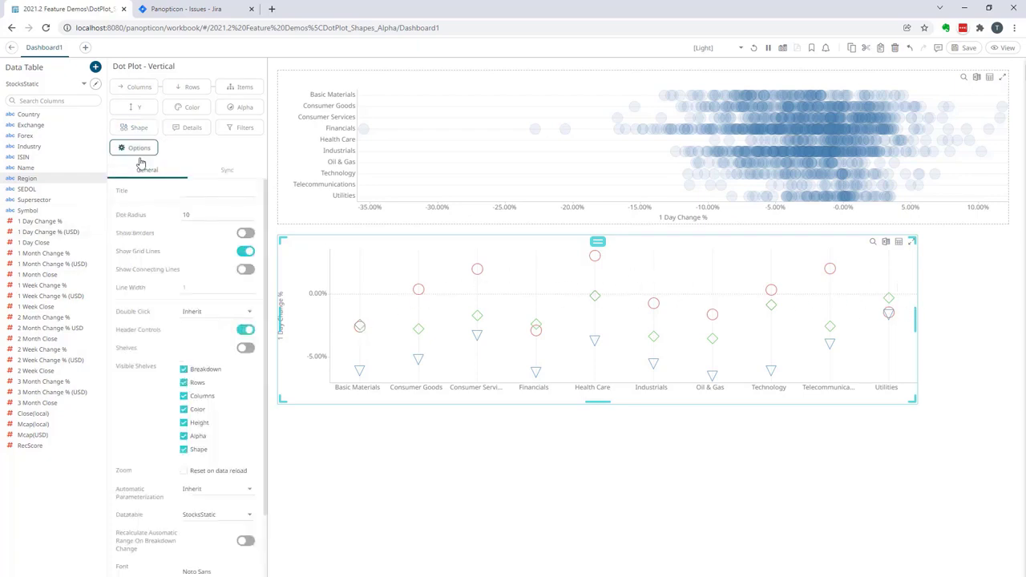
click(244, 271)
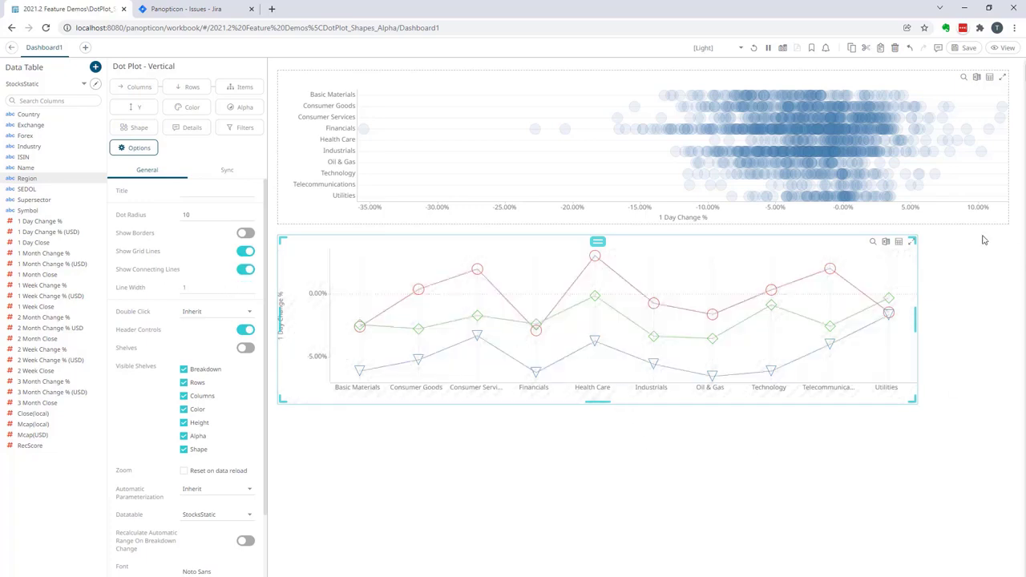
Add a Shape Legend part in the empty space beside the vertical dot plot and link it to visualization.VerticalDotPlot1.
drag(925, 237, 1008, 405)
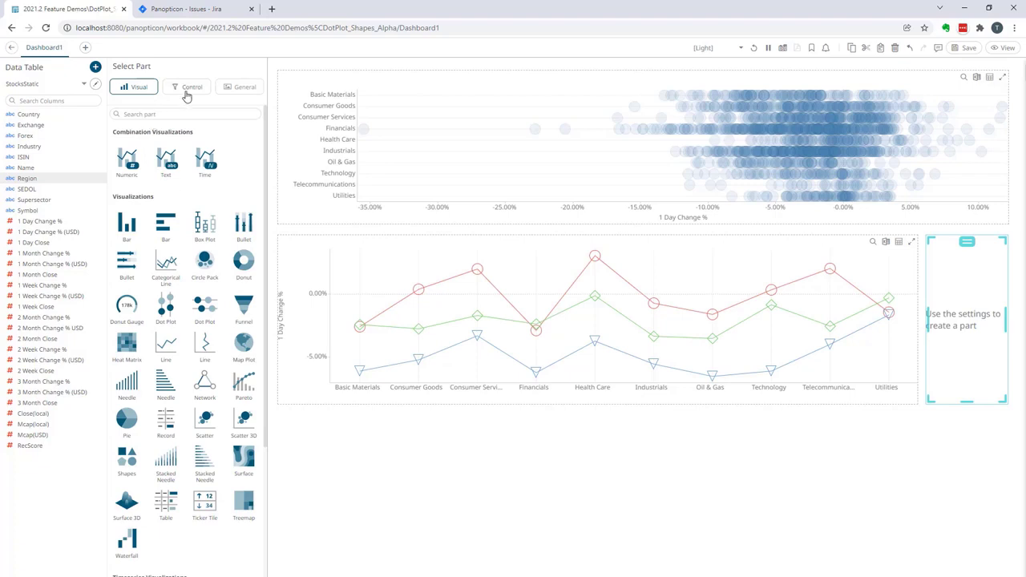
click(188, 93)
click(207, 164)
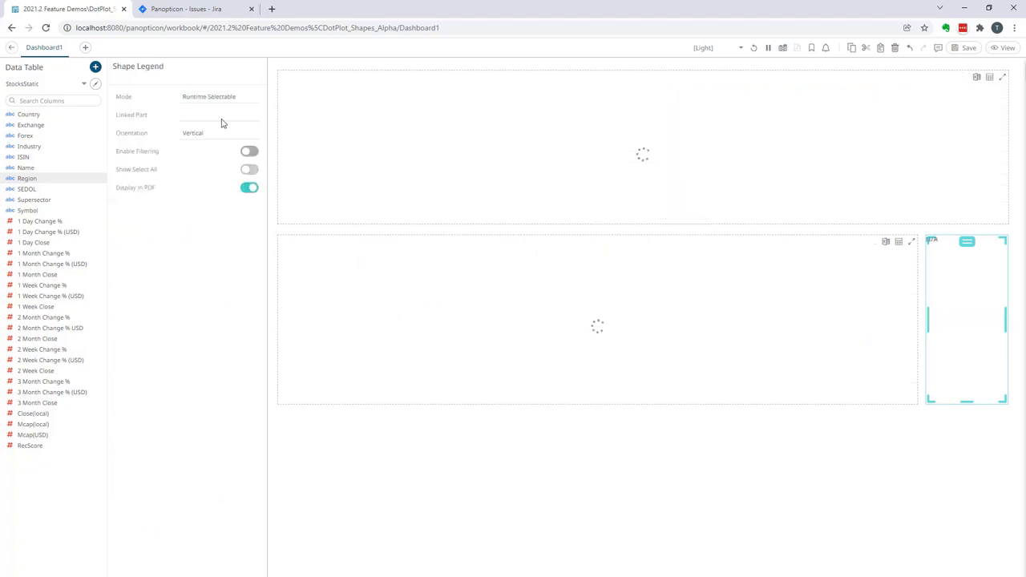
click(240, 115)
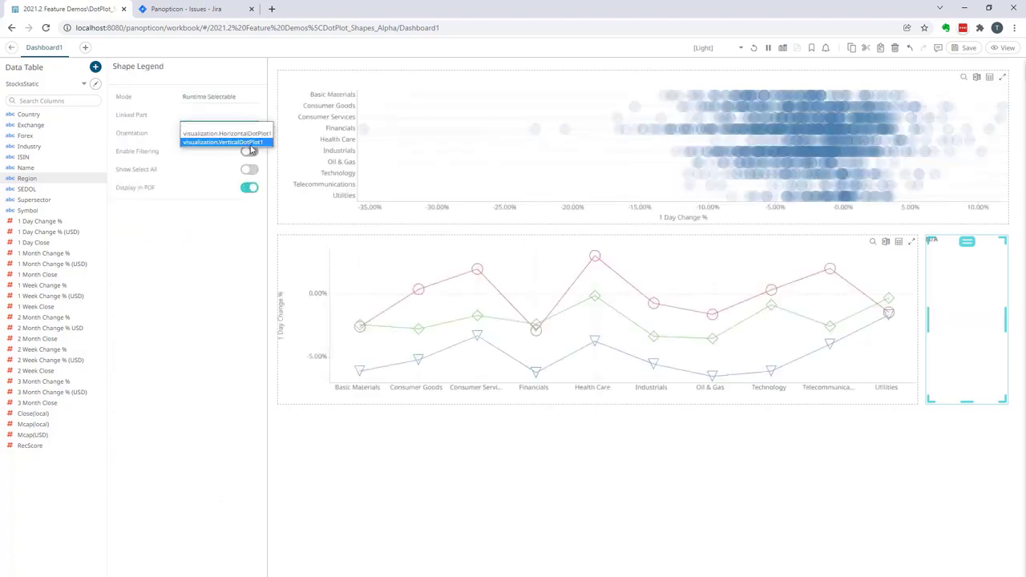
click(247, 142)
click(929, 451)
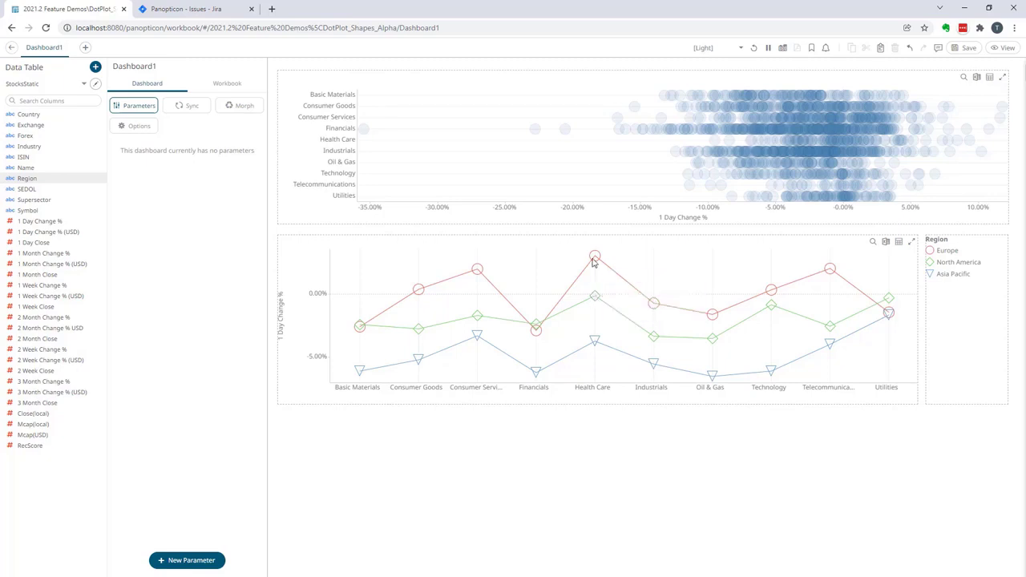
mouse_move(592, 261)
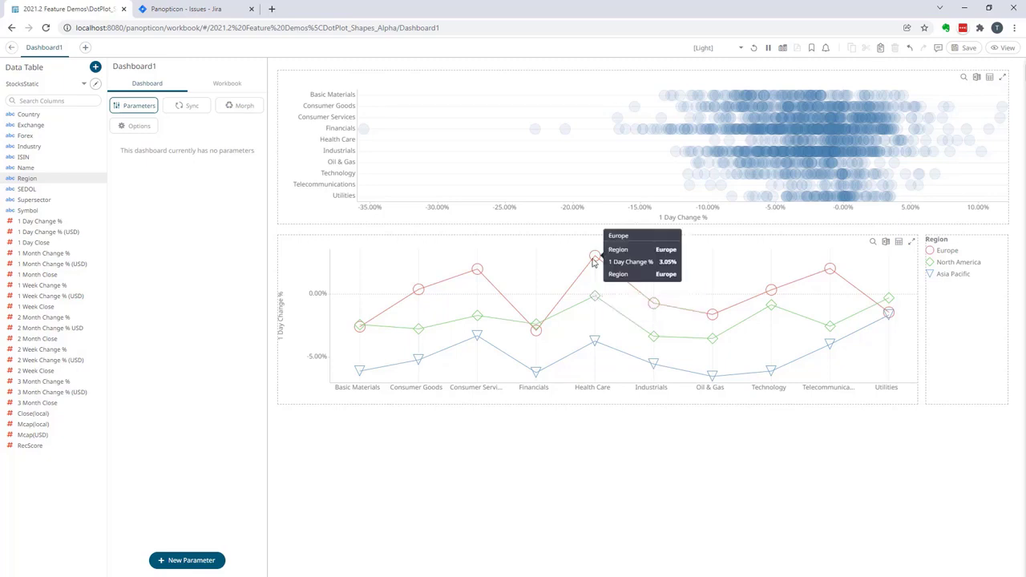